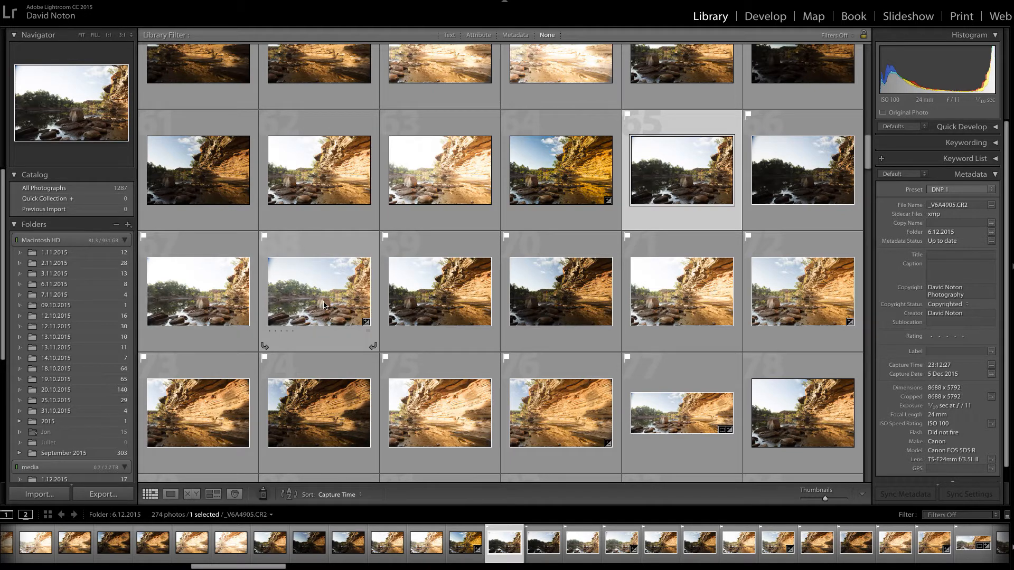
left_click(325, 305)
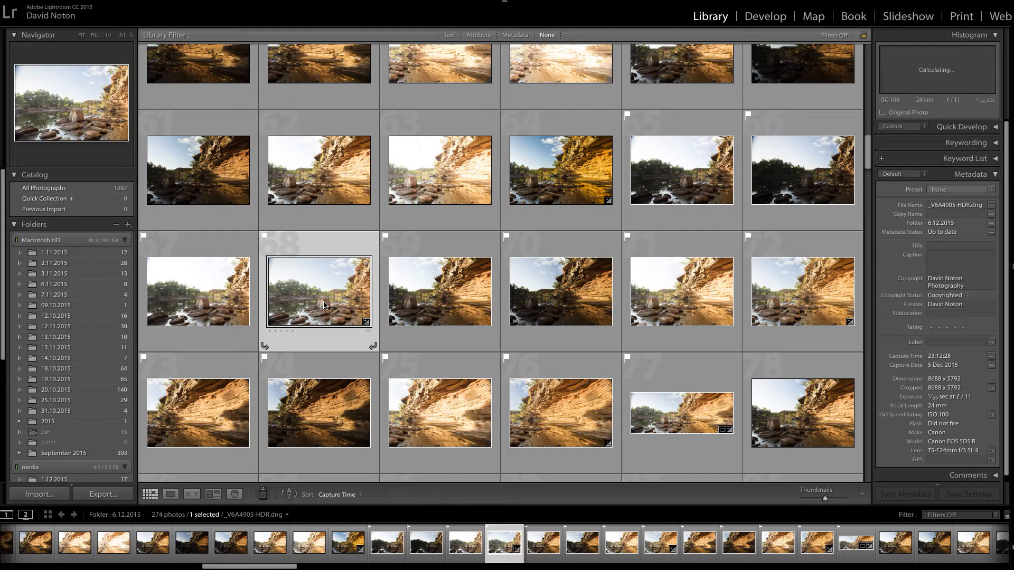
double_click(326, 305)
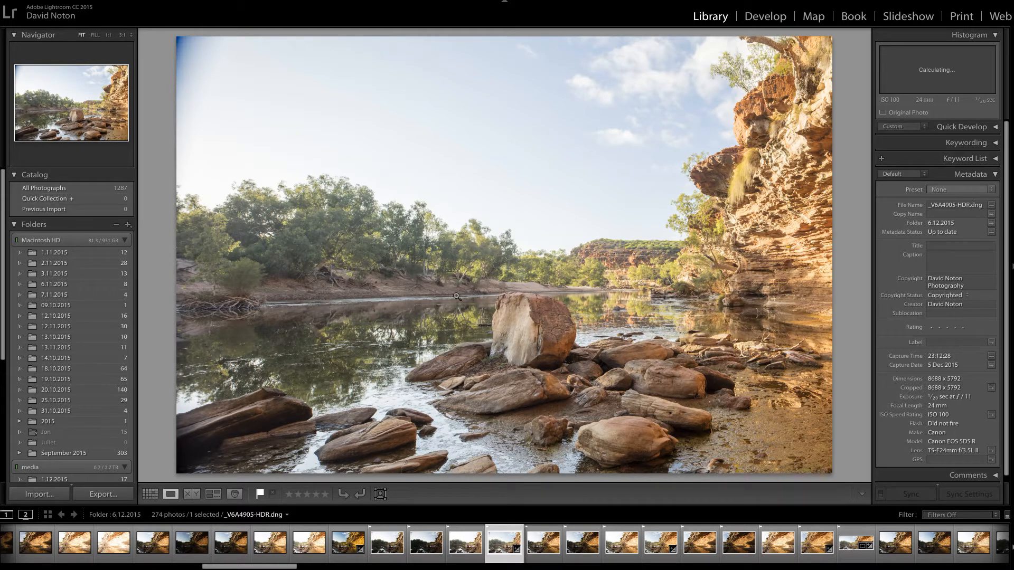
left_click(487, 537)
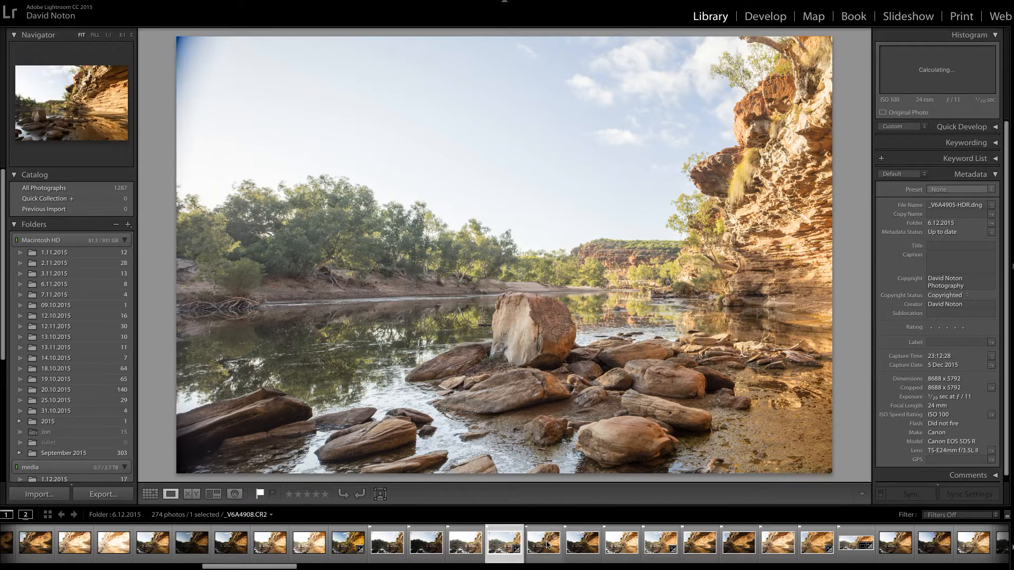
left_click(633, 548)
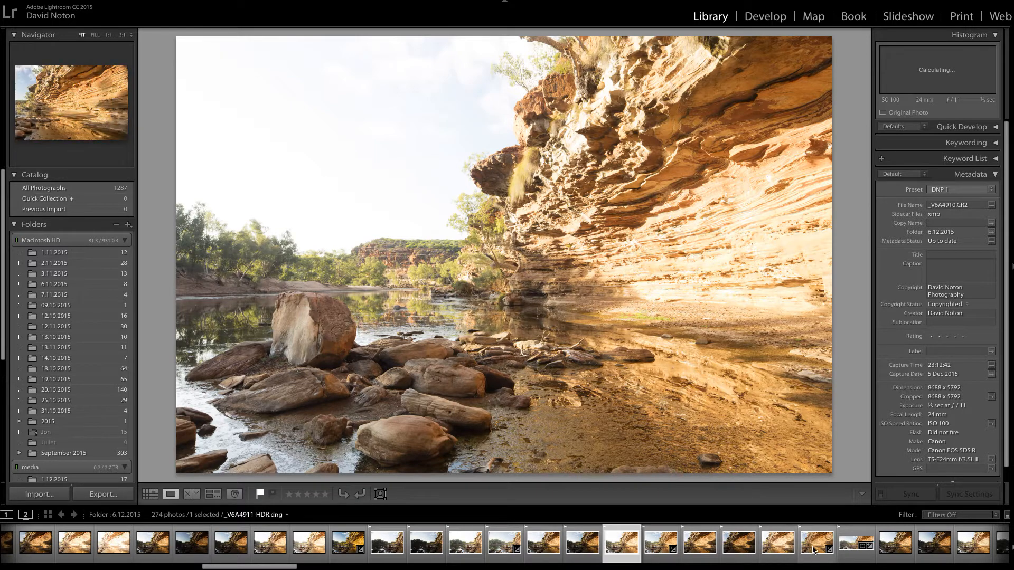
left_click(776, 547)
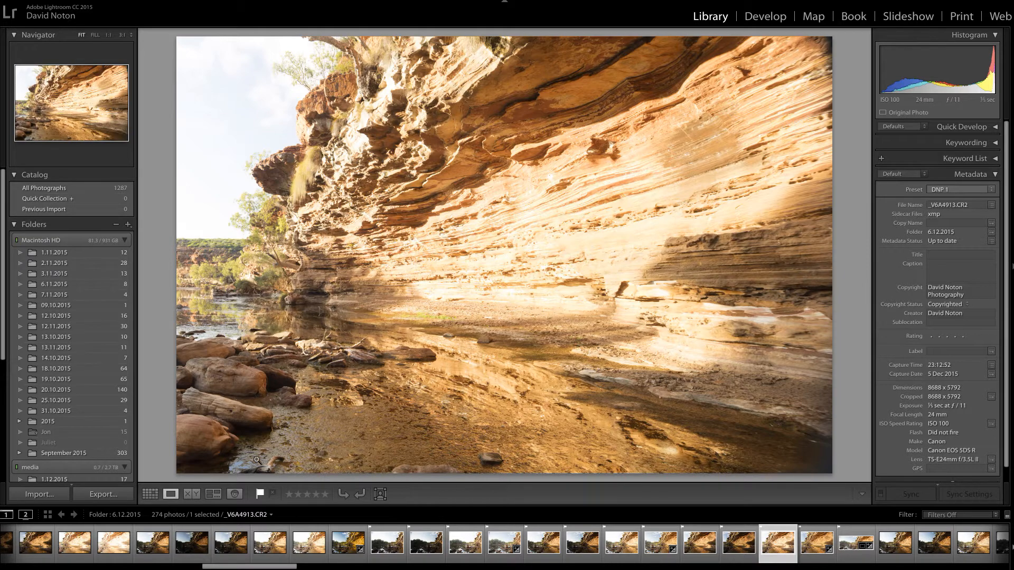
left_click(150, 495)
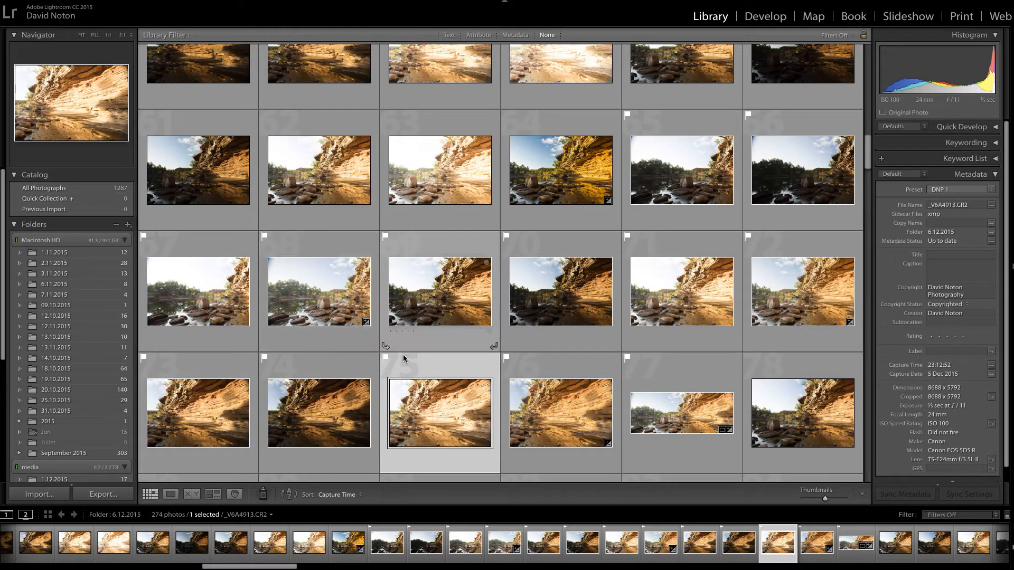
left_click(695, 183)
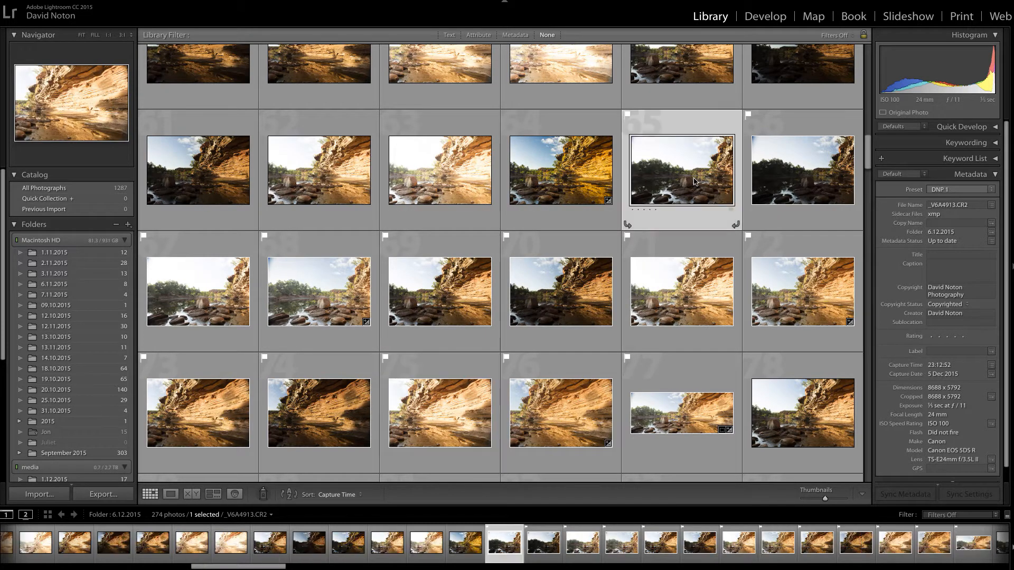
left_click(792, 184)
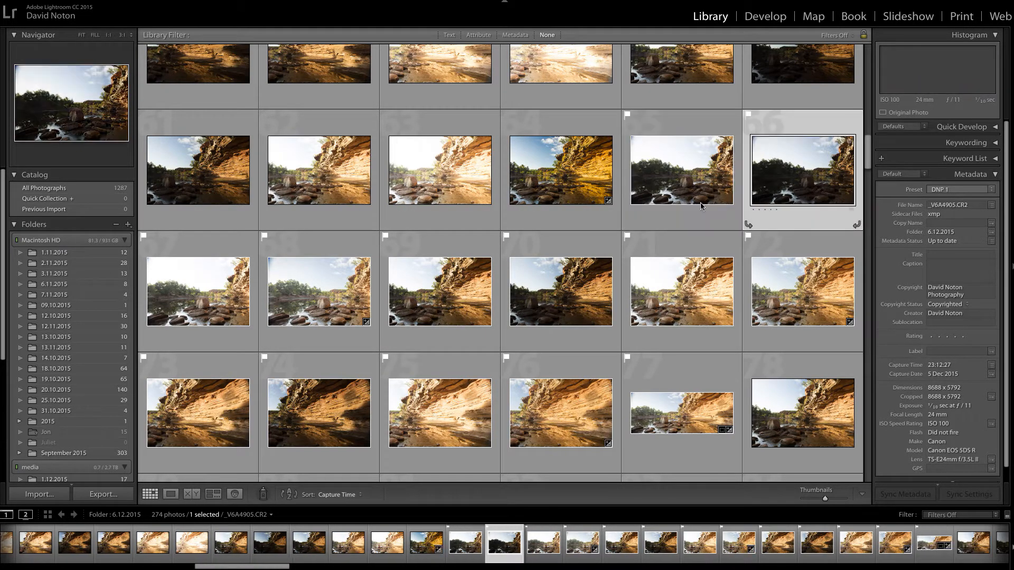
left_click(198, 276)
left_click(310, 297)
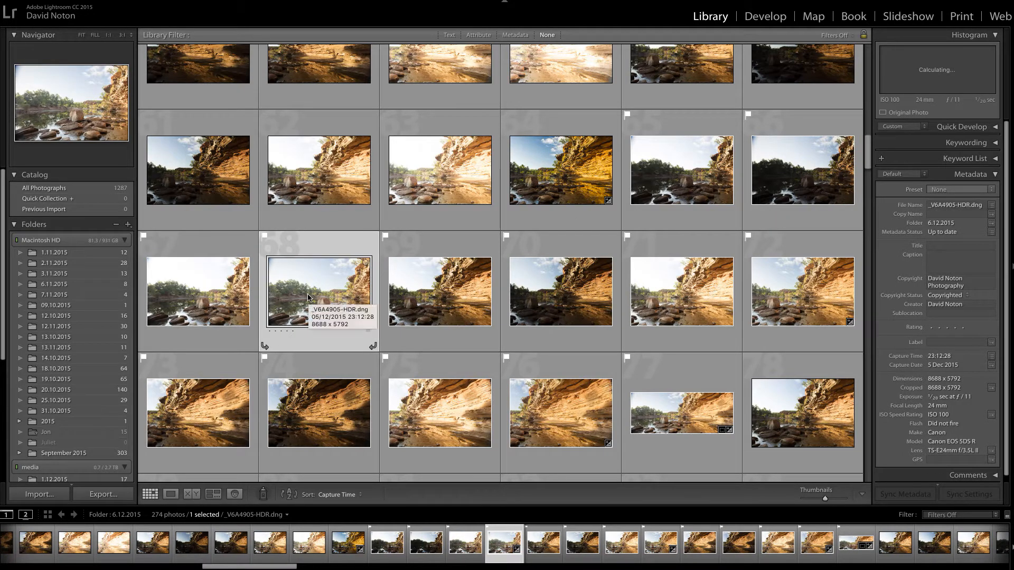
left_click(223, 306)
mouse_move(439, 292)
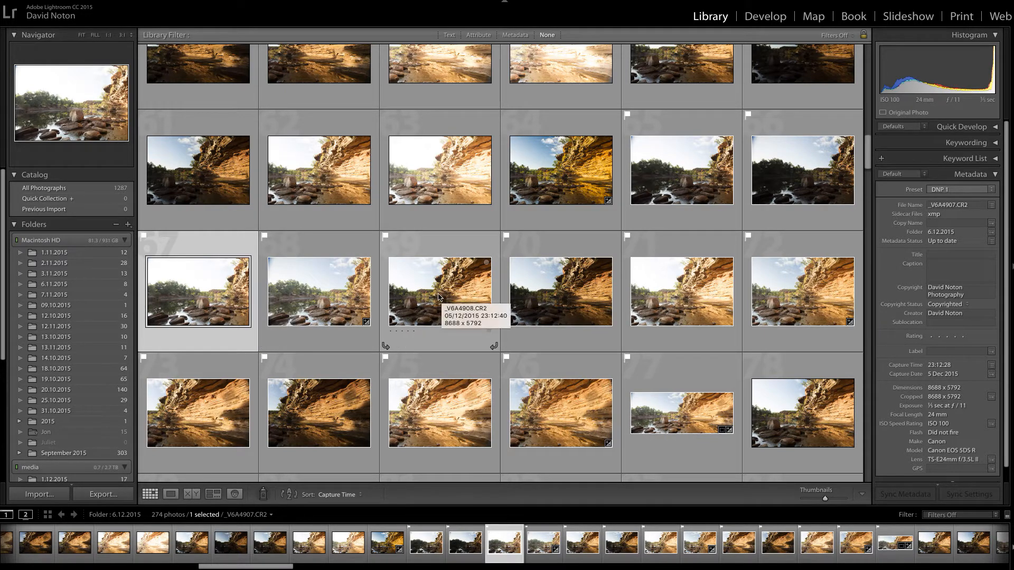
left_click(692, 183)
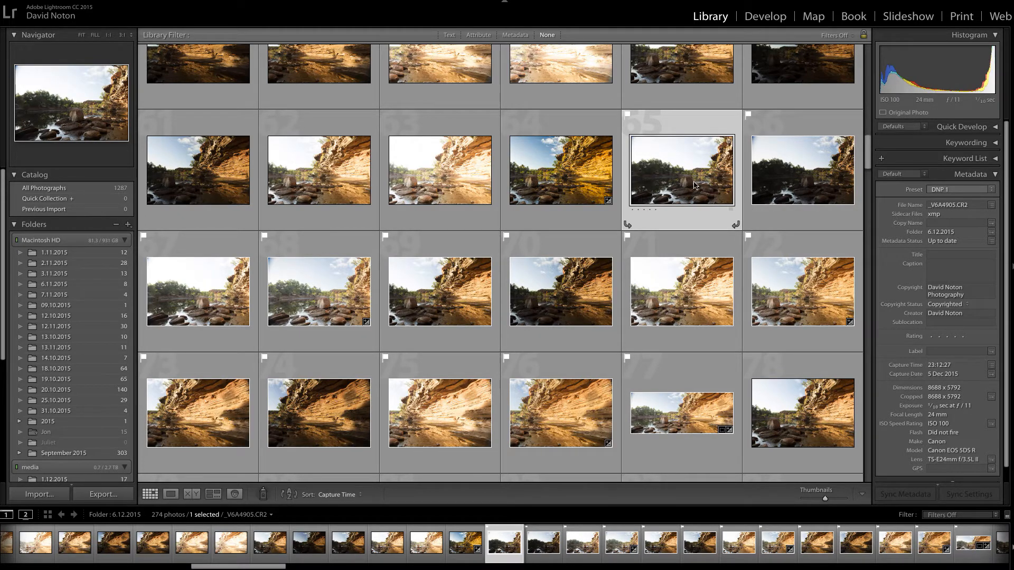
left_click(818, 190)
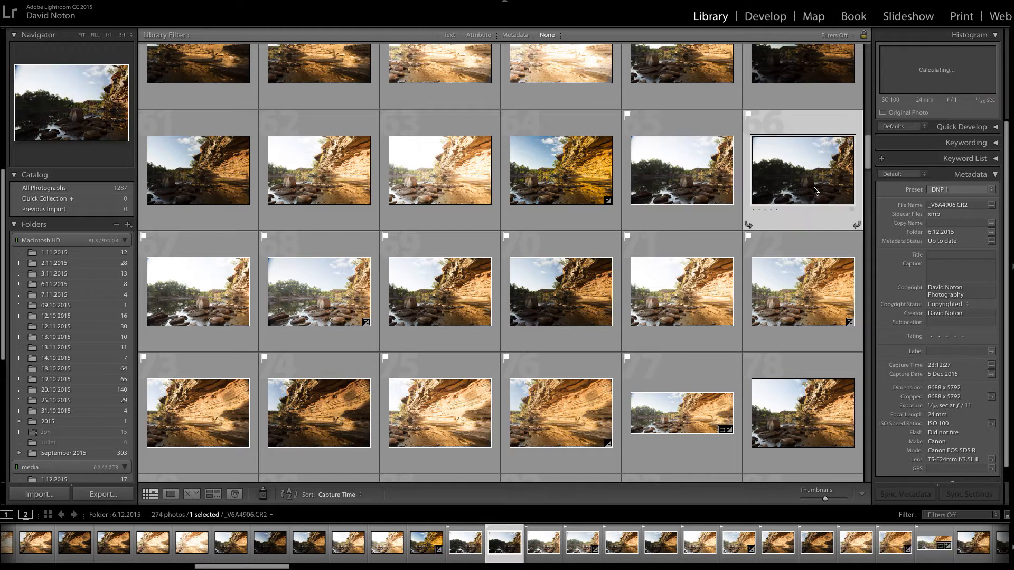
left_click(191, 301)
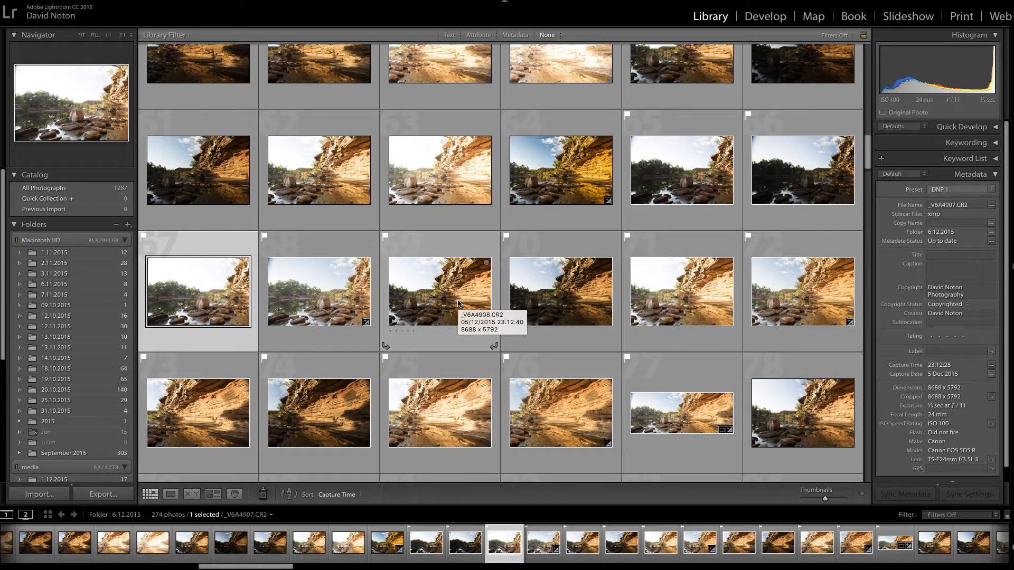
left_click(698, 185)
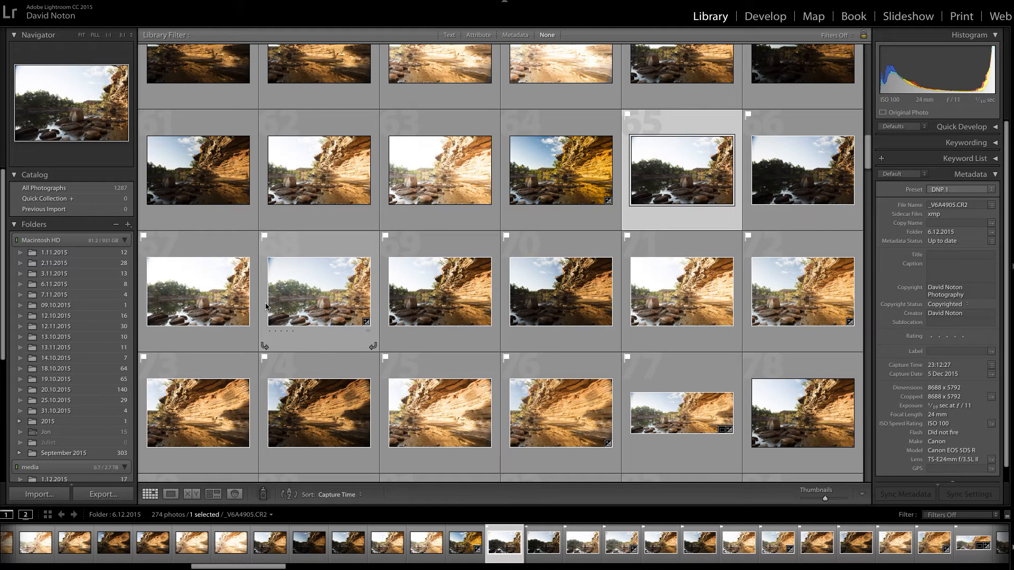
scroll(622, 133, "down", 2)
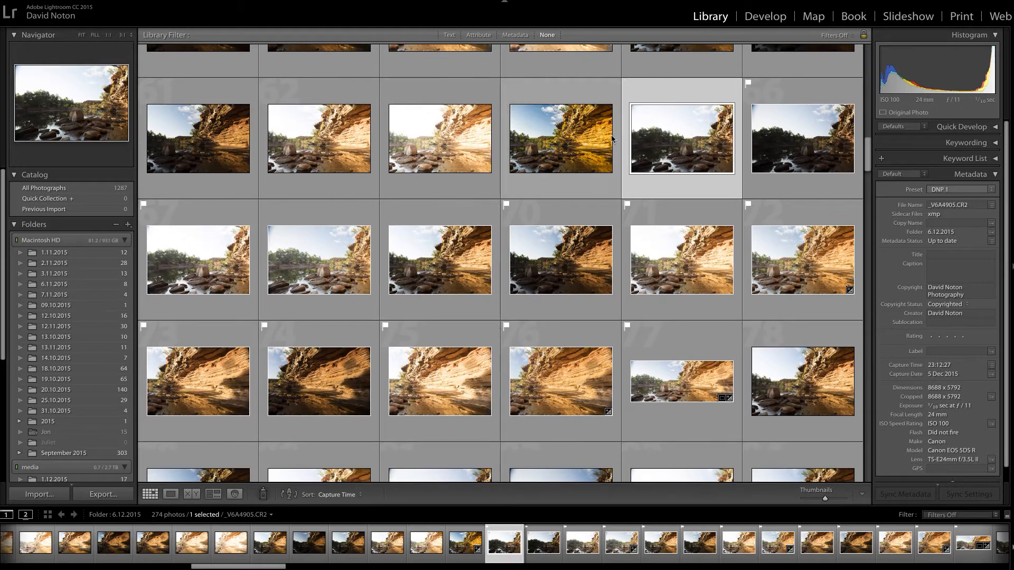
scroll(705, 144, "up", 4)
scroll(705, 144, "down", 1)
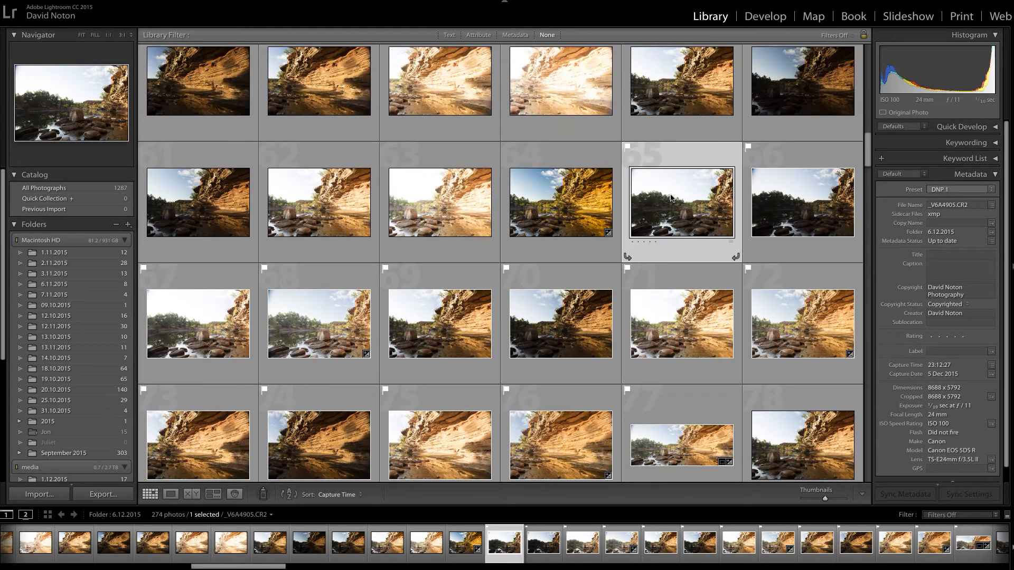
Extend the selection to all three rocky-river exposures and bring up the Photo commands.
left_click(809, 207, "shift")
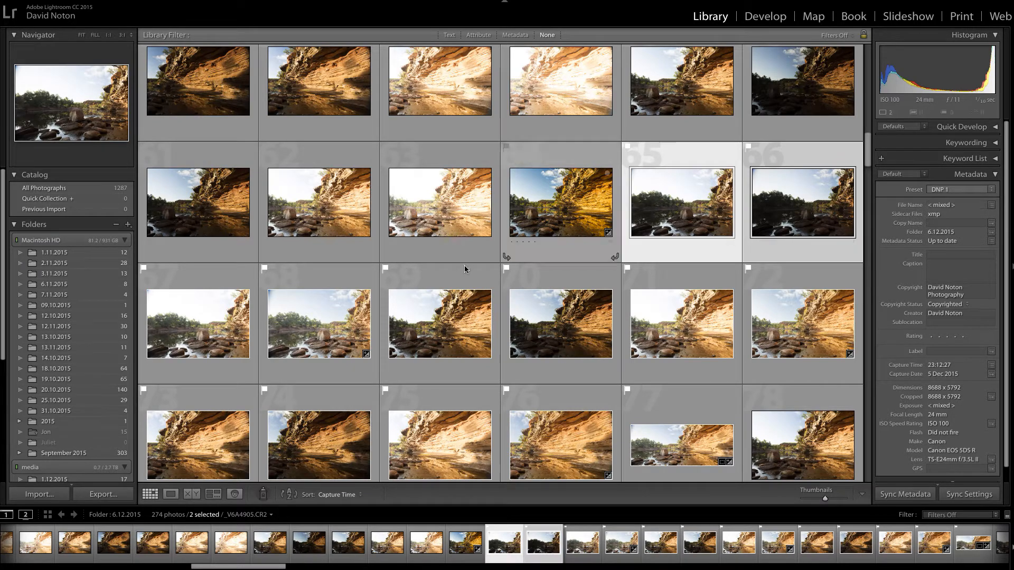
left_click(196, 329, "ctrl")
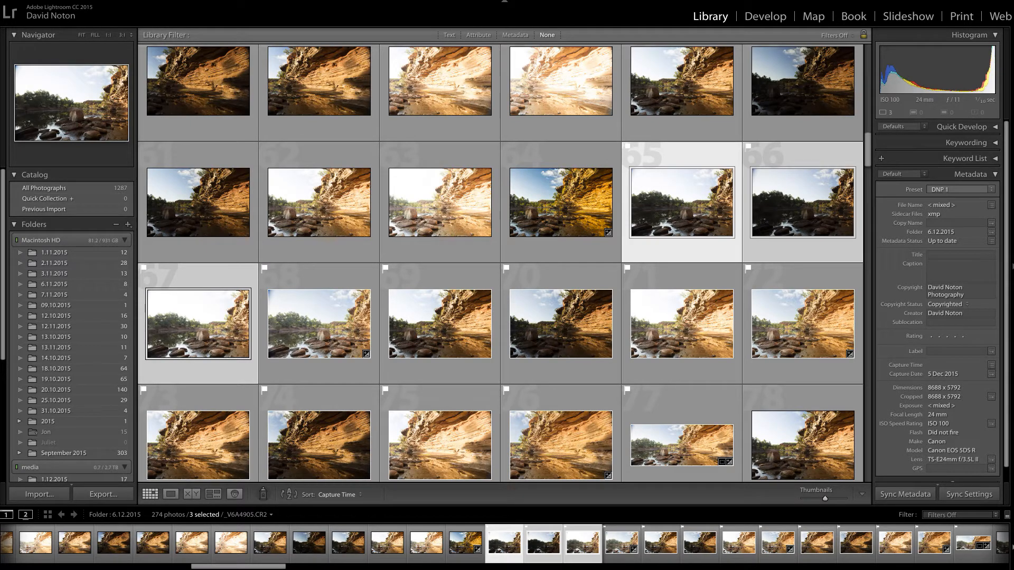
left_click(48, 4)
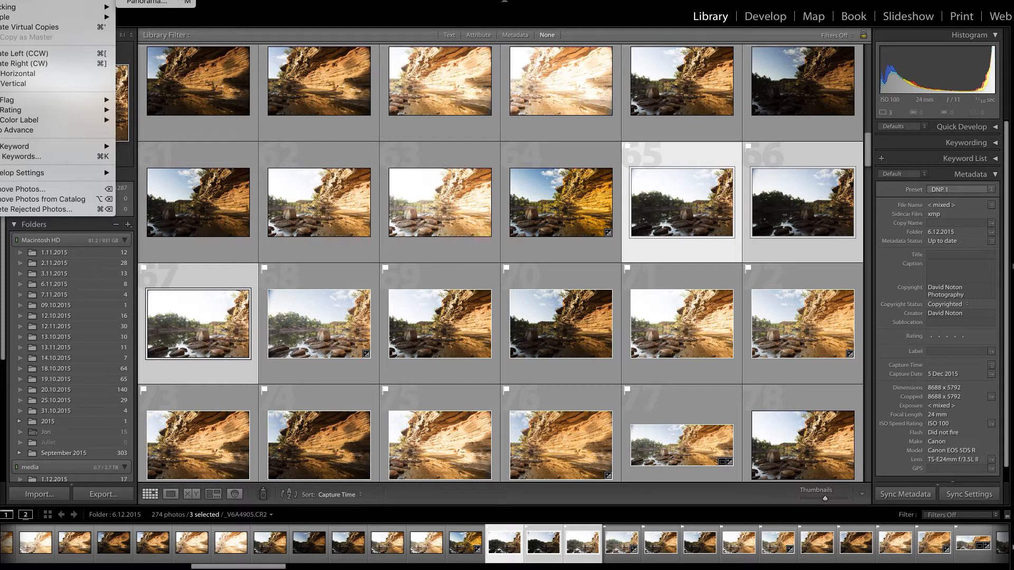
Start an HDR merge of the three exposures, dismiss the metadata error and position the preview window.
left_click(159, 2)
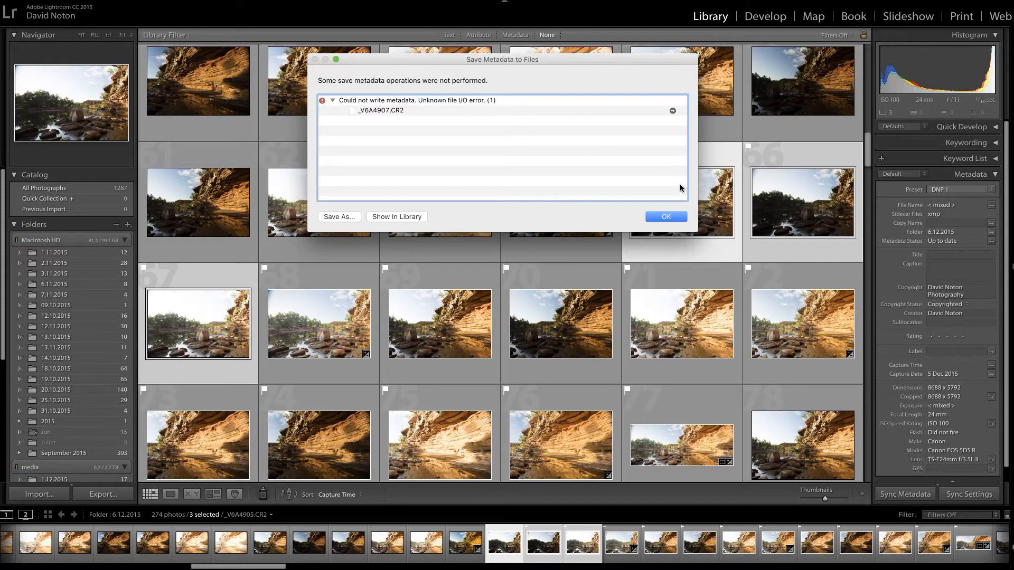
left_click(667, 216)
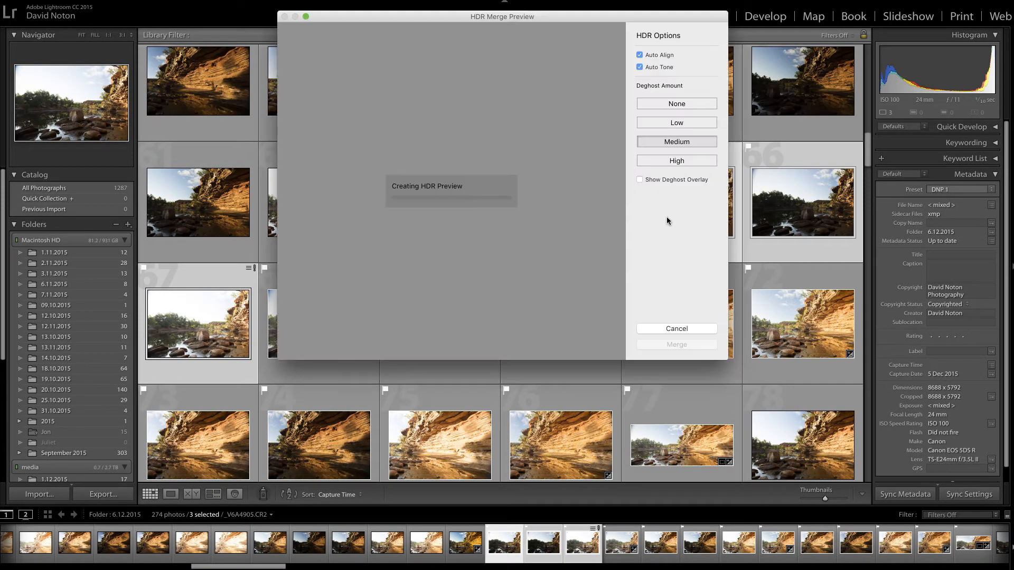
left_click_drag(466, 19, 458, 100)
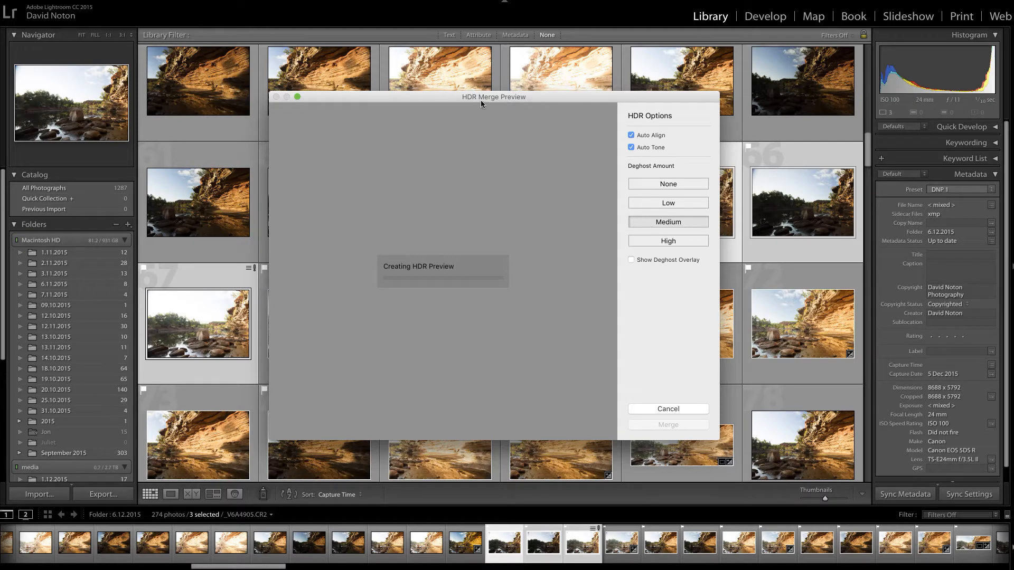
left_click_drag(557, 101, 430, 120)
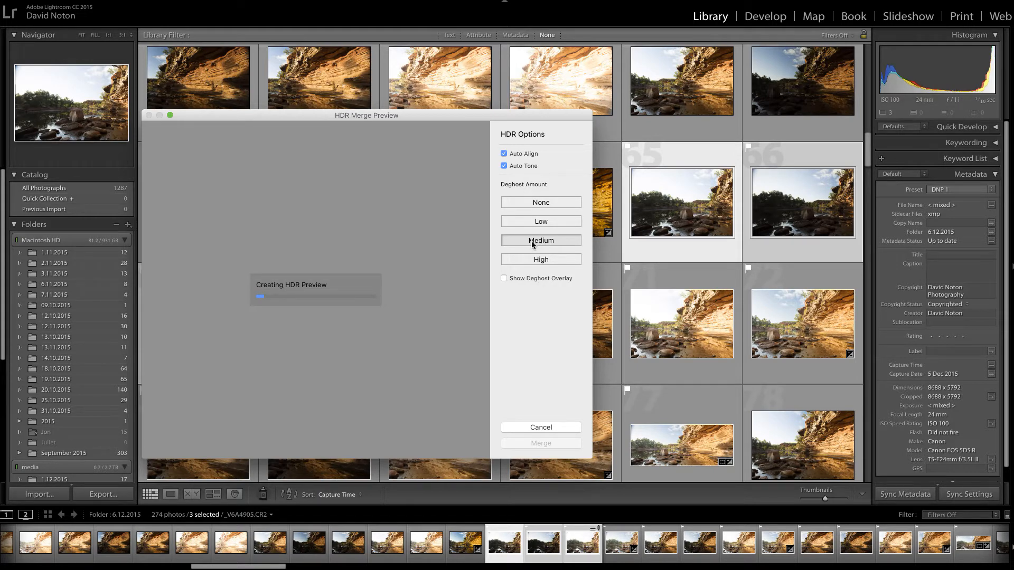
left_click_drag(428, 117, 496, 90)
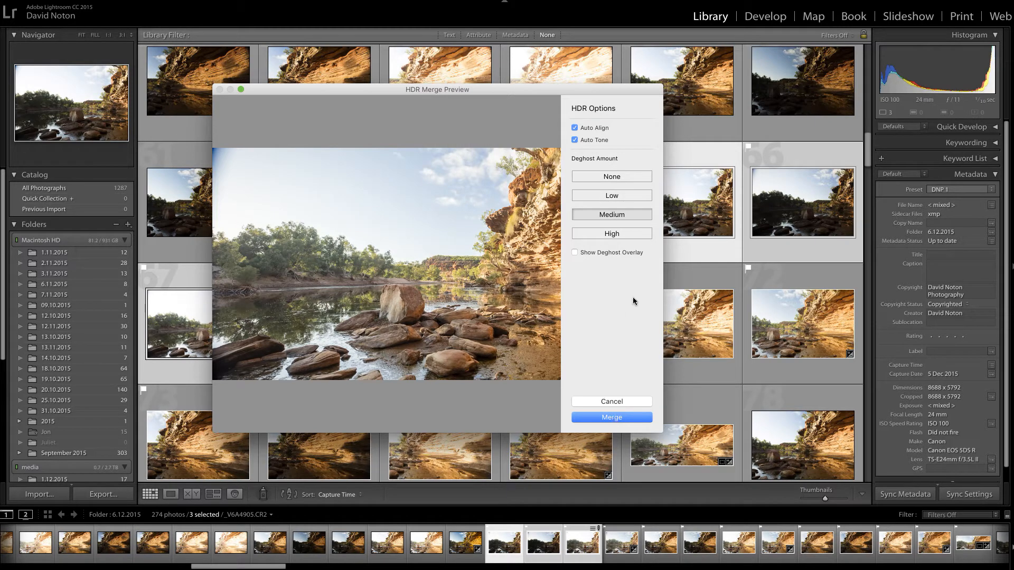
Toggle the deghost overlay to inspect affected areas, leave it off, and merge into _V6A4905-HDR.dng.
left_click(575, 252)
left_click(576, 253)
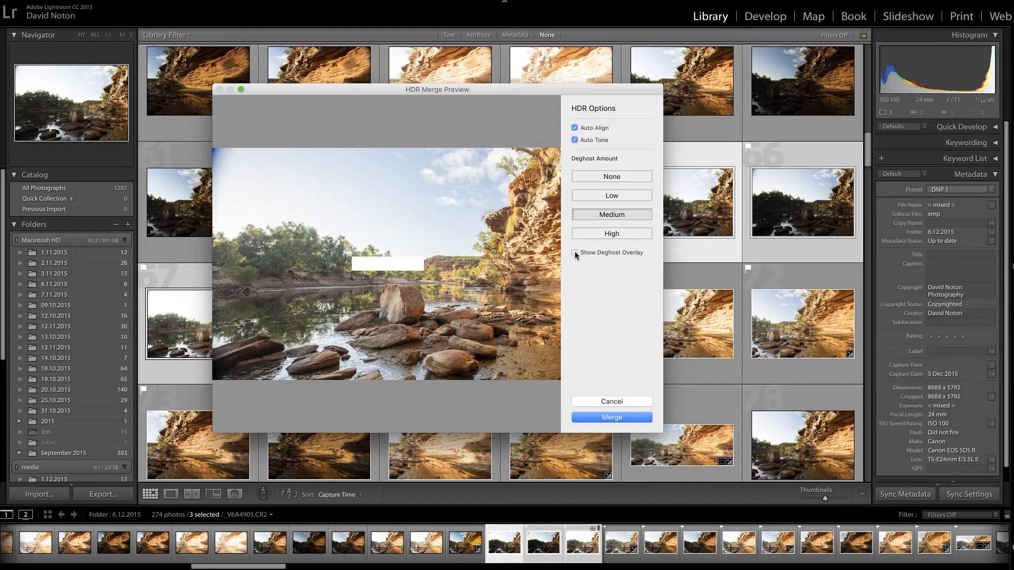
left_click(574, 251)
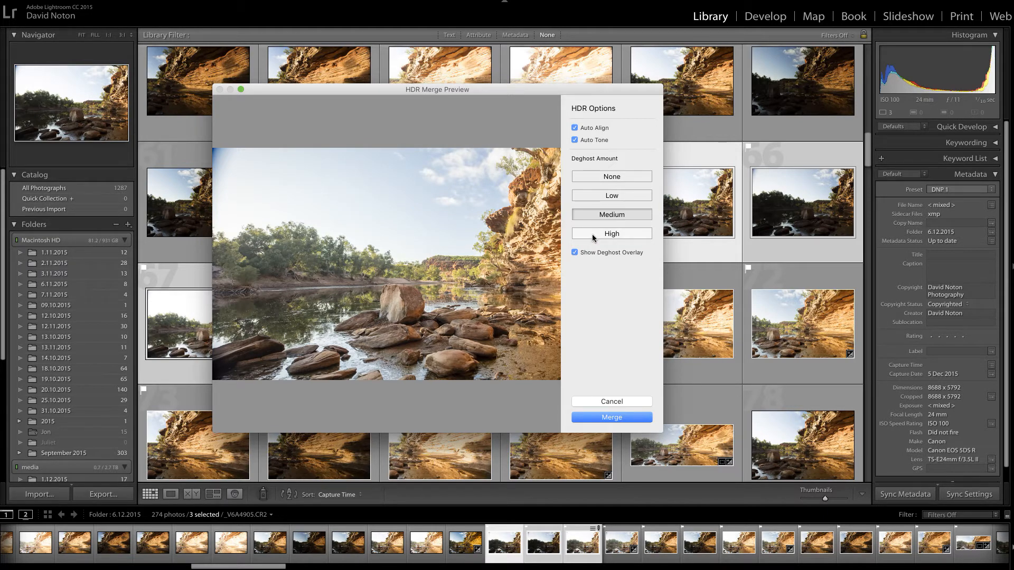
left_click(574, 252)
left_click(612, 418)
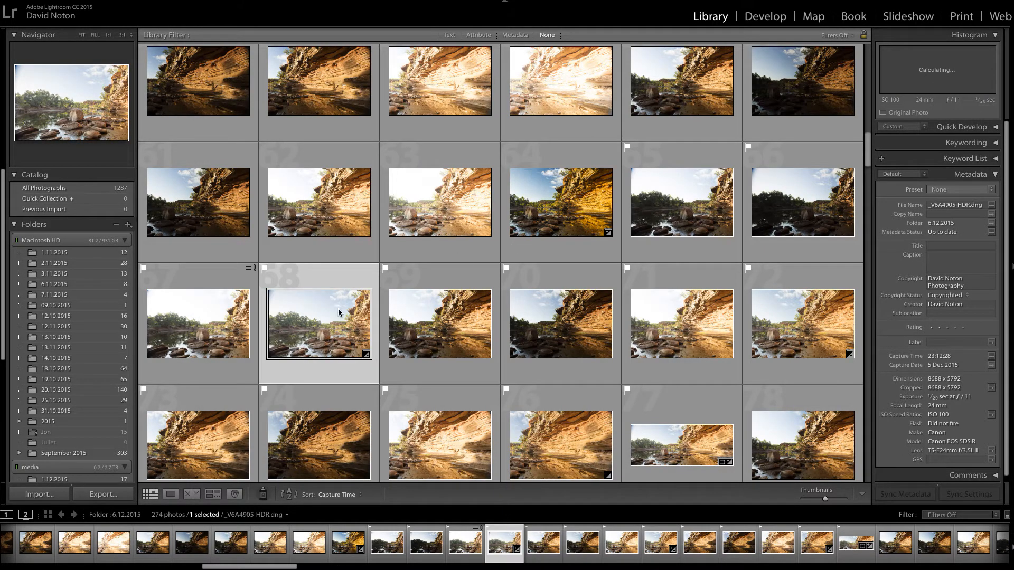
Show the merged _V6A4905-HDR.dng enlarged in Loupe view for inspection.
double_click(322, 337)
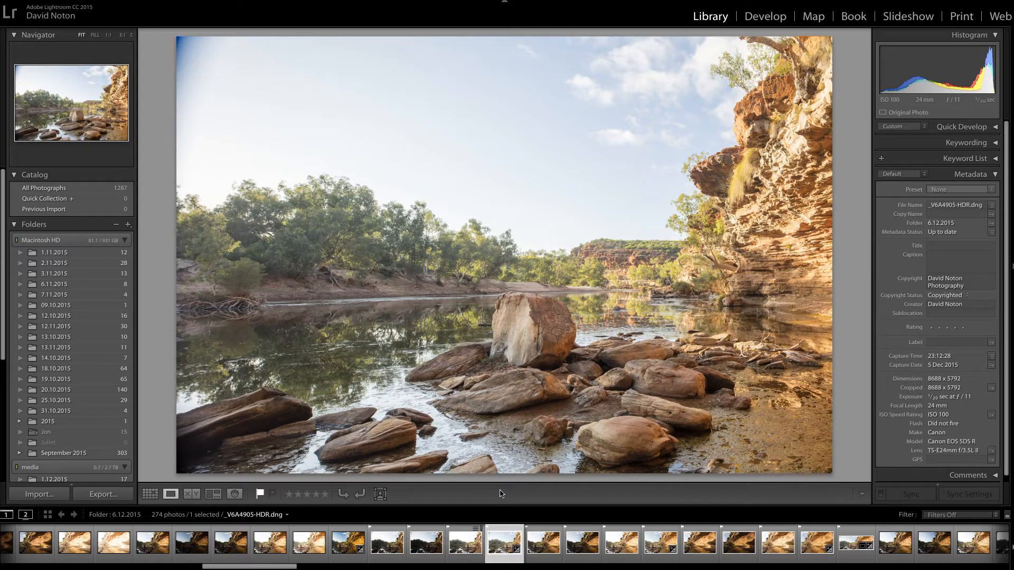
Step through the three exposures of the second cliff-and-river set in the filmstrip.
left_click(550, 549)
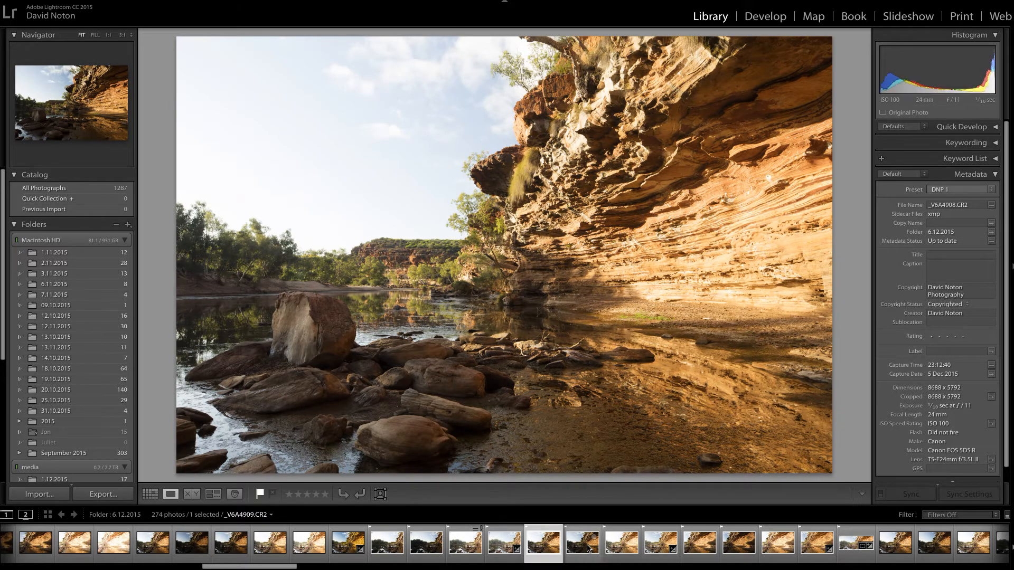
left_click(588, 548)
left_click(623, 547)
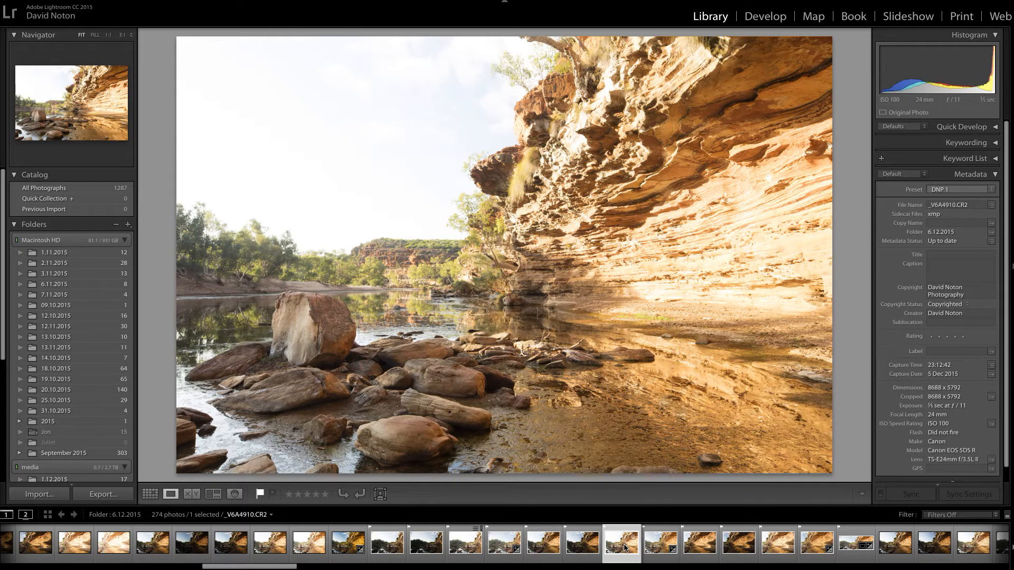
left_click(48, 2)
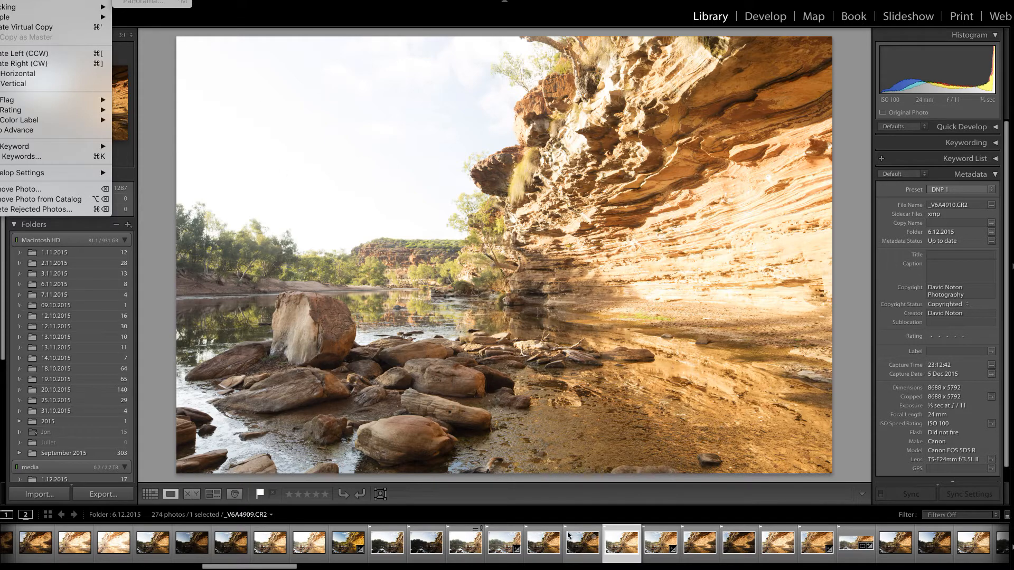
left_click(613, 550)
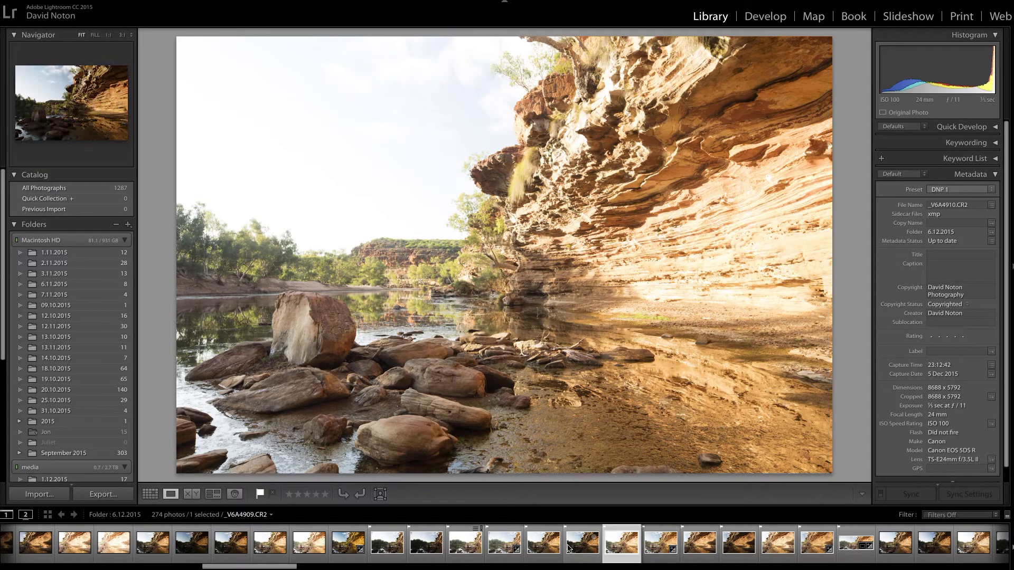
Select all three frames of the second set and HDR-merge them into _V6A4908-HDR.dng.
left_click(540, 548)
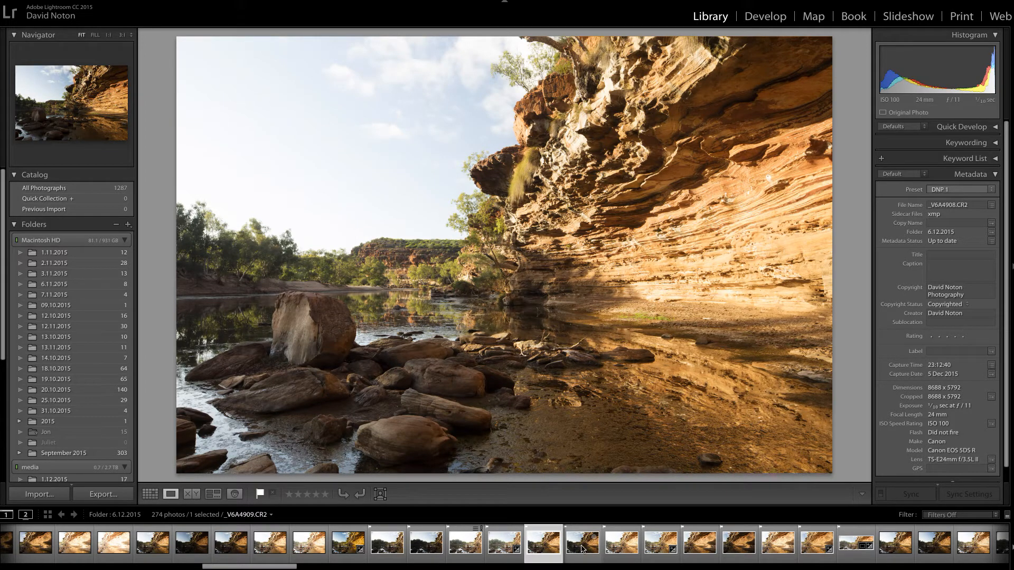
left_click(587, 549, "super")
left_click(622, 547, "super")
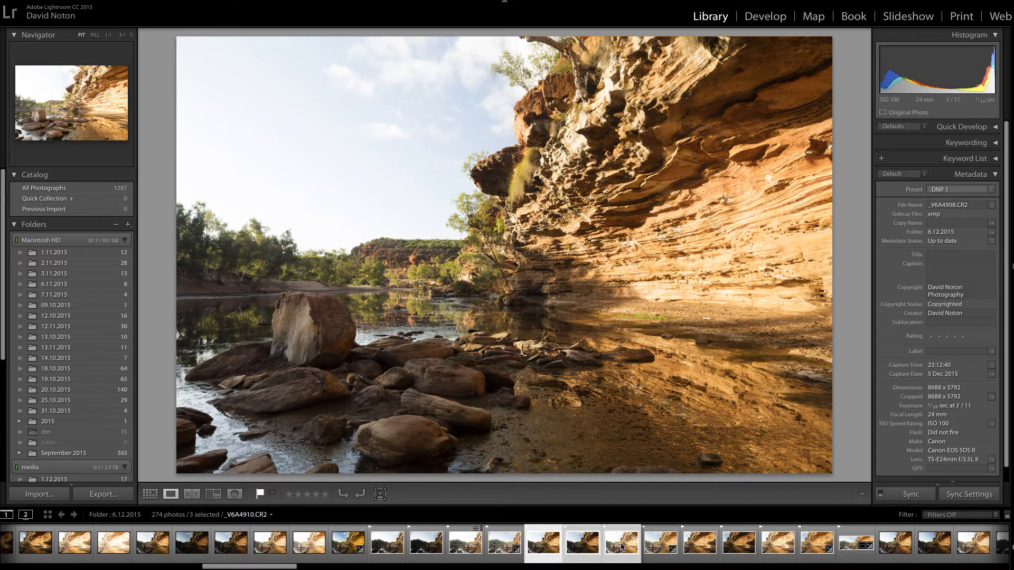
left_click(56, 2)
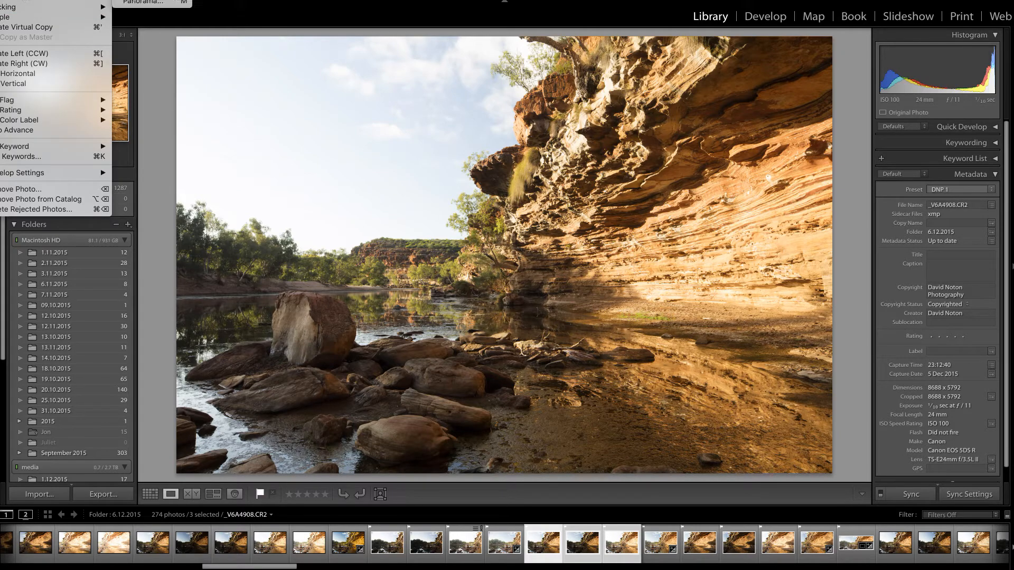
key("ctrl+h")
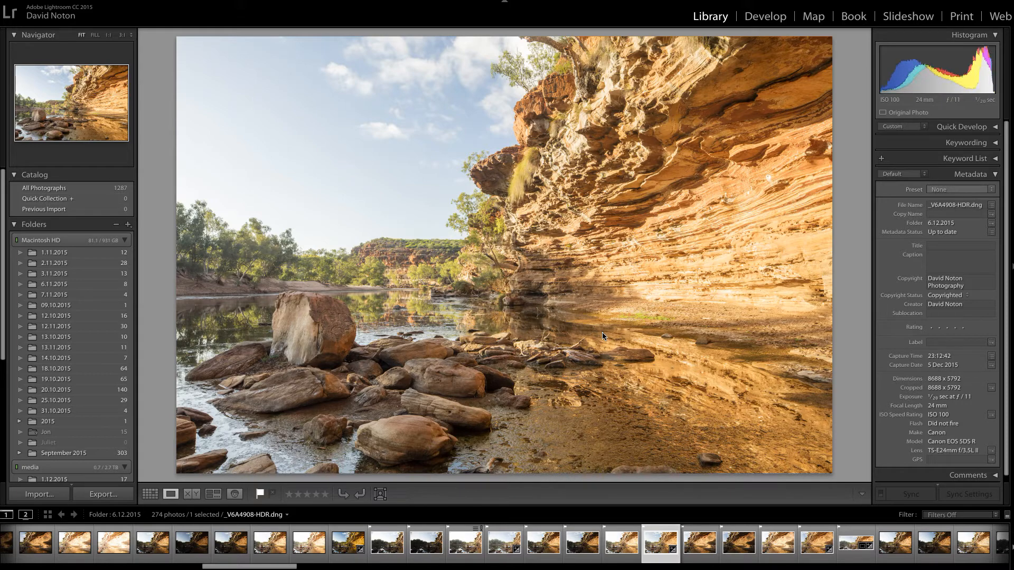
Review and select the three exposures _V6A4911–4913 of the overhanging cliff.
left_click(699, 544)
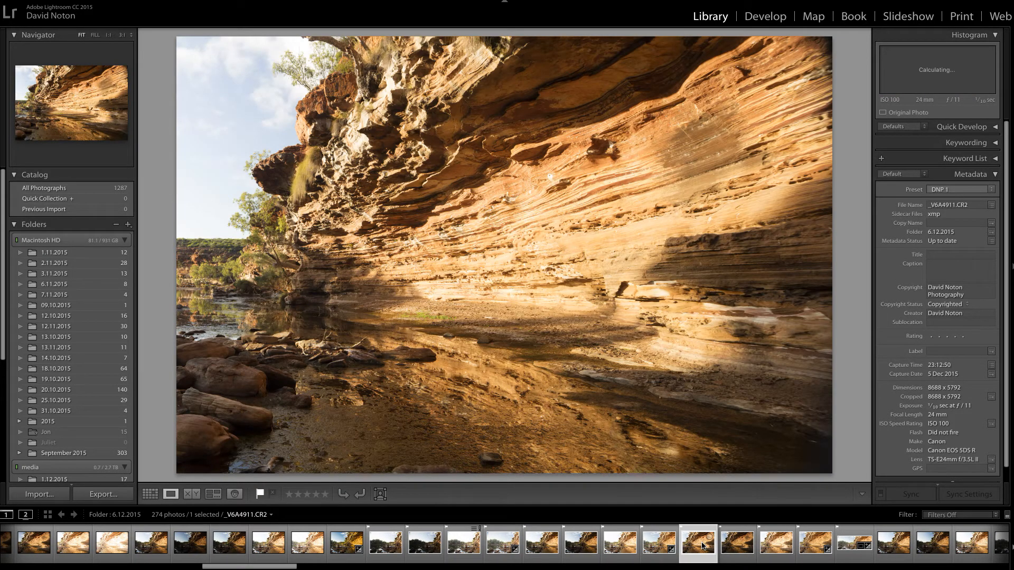
left_click(739, 544)
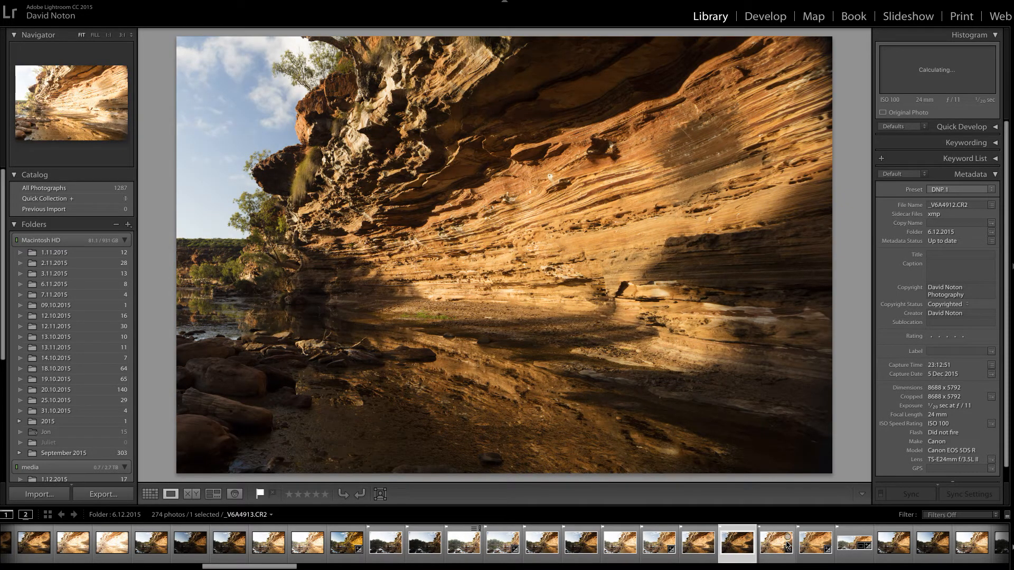
left_click(787, 544)
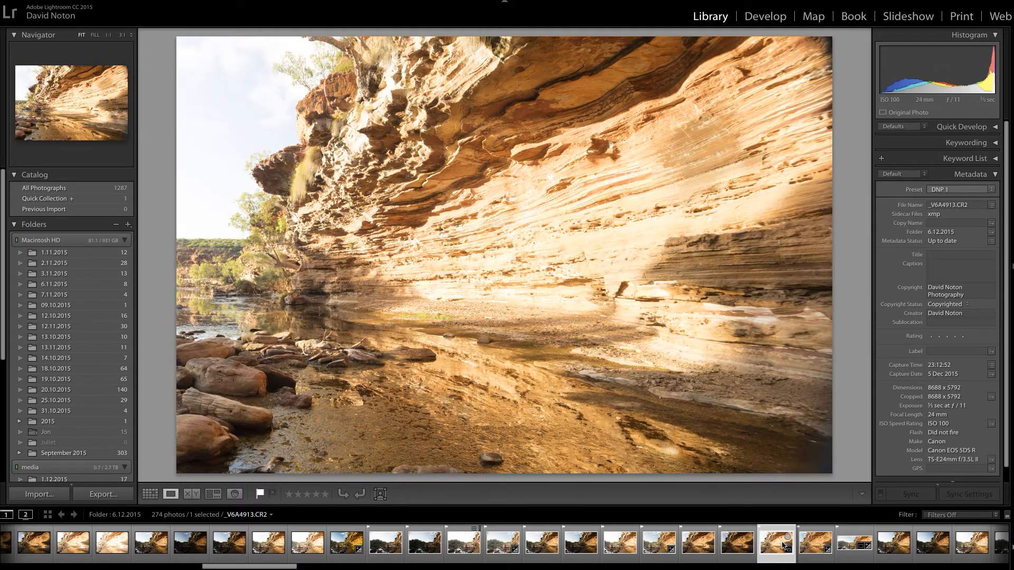
left_click(747, 545, "ctrl")
left_click(706, 546, "ctrl")
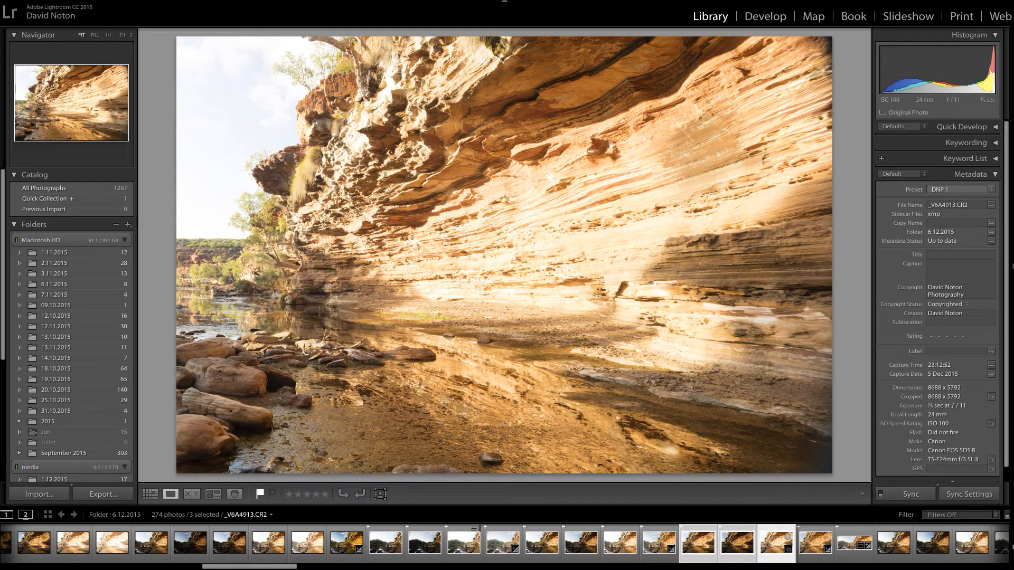
HDR-merge the third set with Deghost Amount set to None, producing _V6A4911-HDR.dng.
left_click(21, 1)
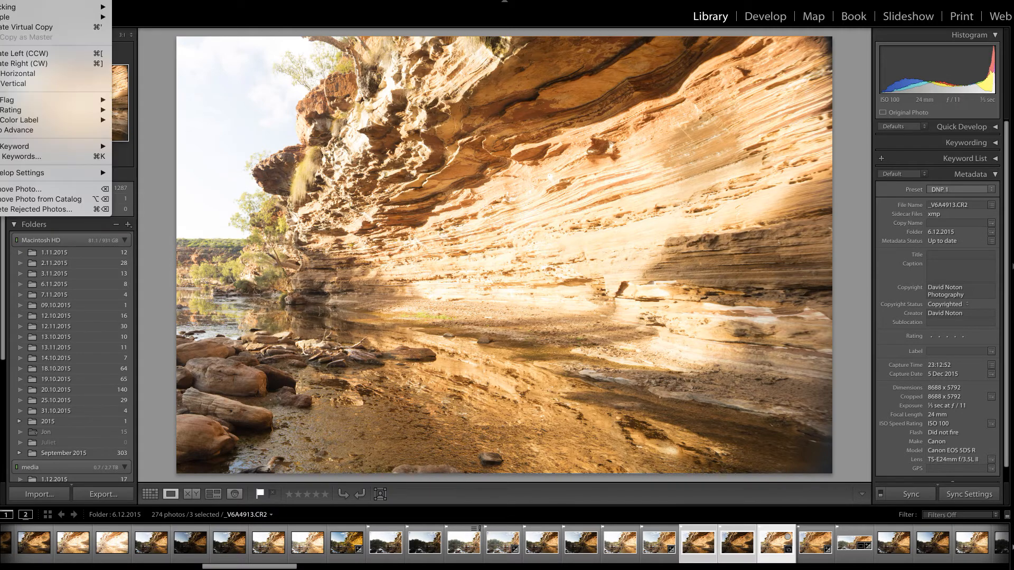
mouse_move(55, 1)
left_click(151, 9)
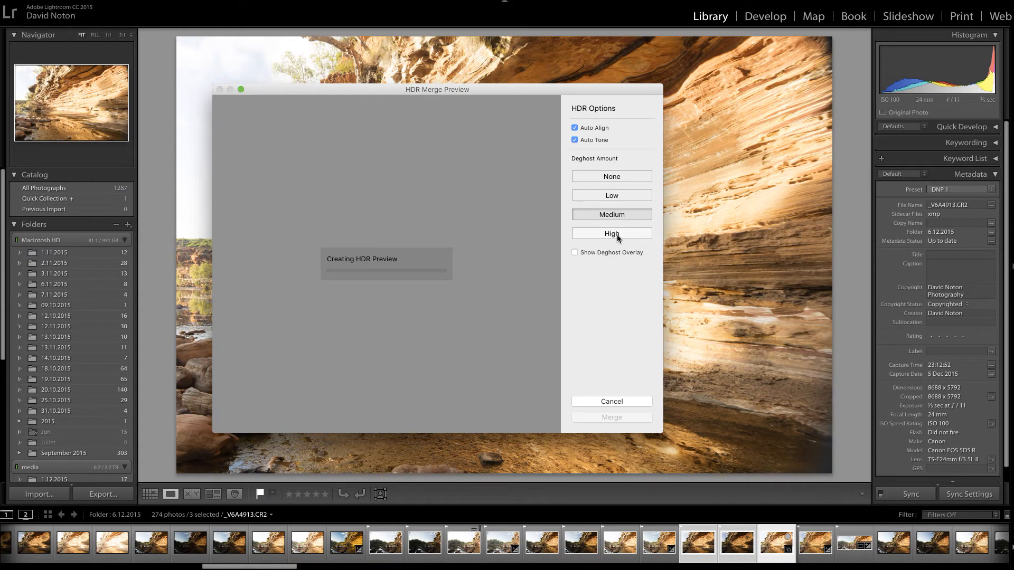
left_click(609, 175)
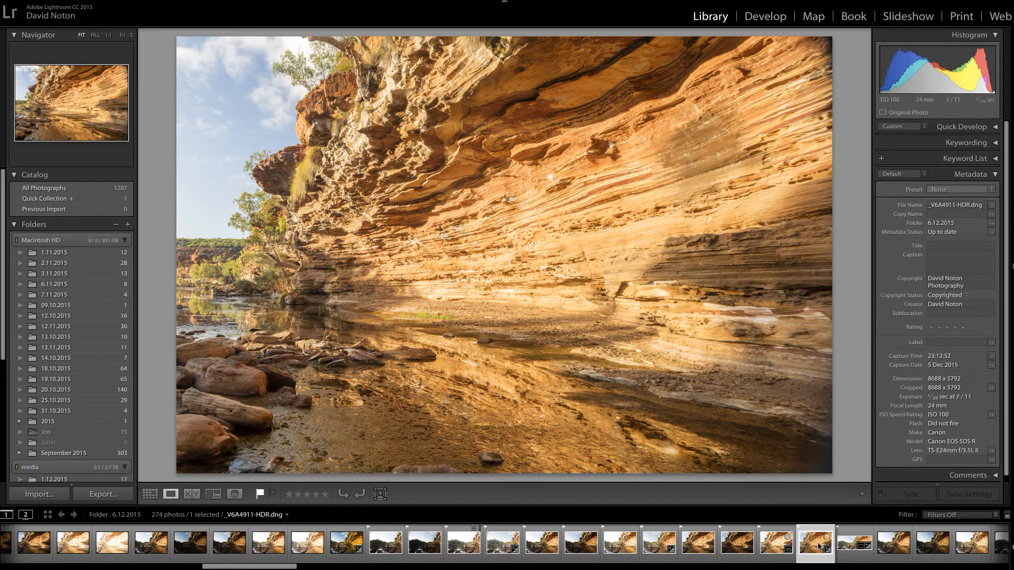
Select the three HDR DNGs, attempt a panorama merge, and cancel when it reports it cannot merge.
left_click(669, 546)
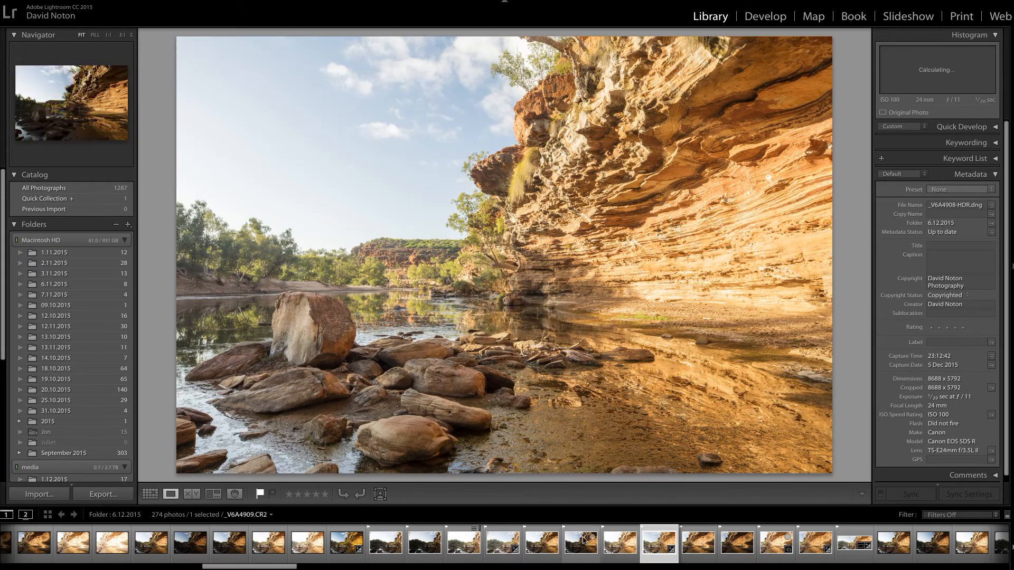
left_click(502, 542)
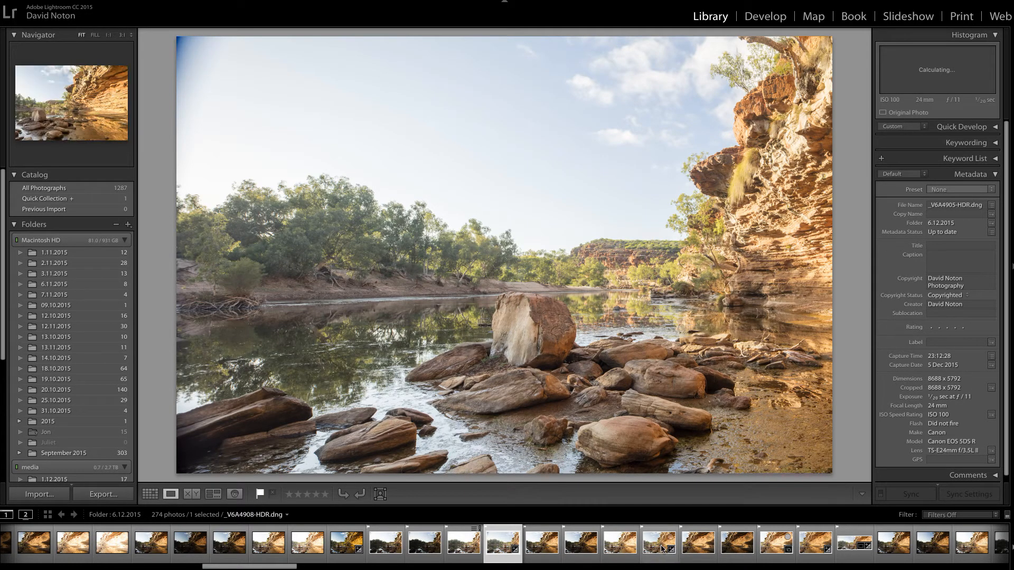
left_click(664, 548, "super")
left_click(851, 545, "super")
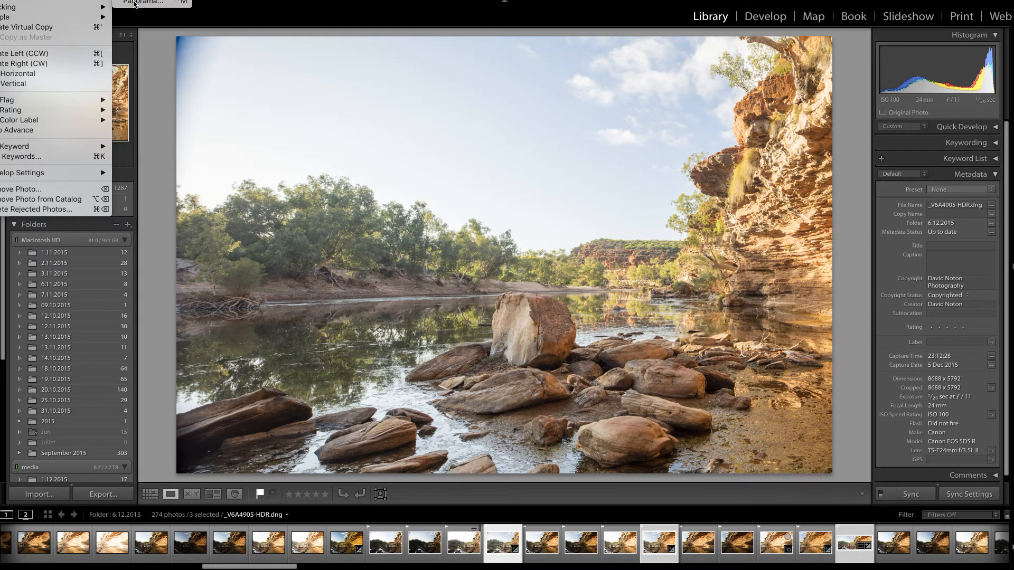
left_click(134, 3)
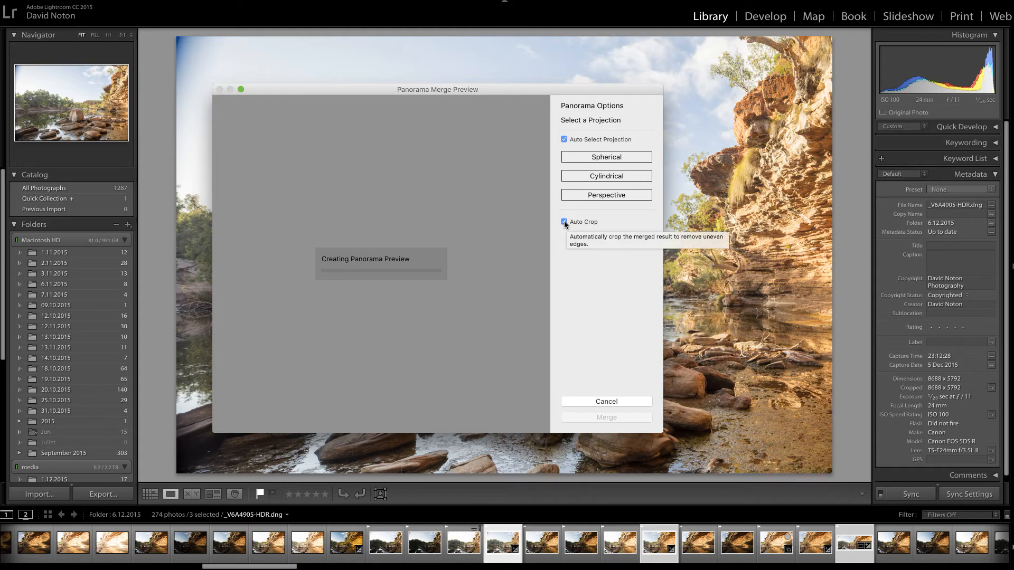
mouse_move(584, 222)
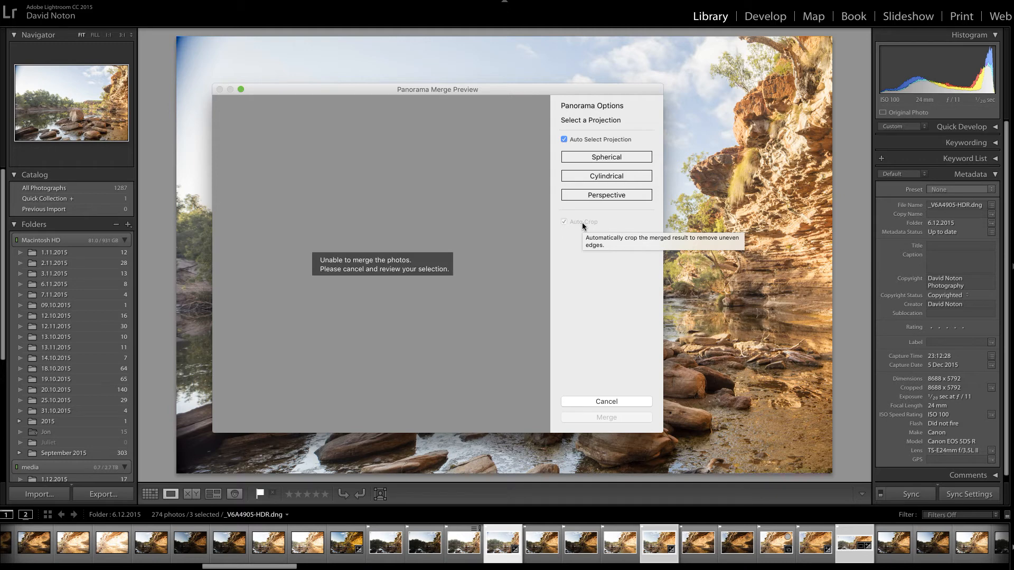
left_click(608, 400)
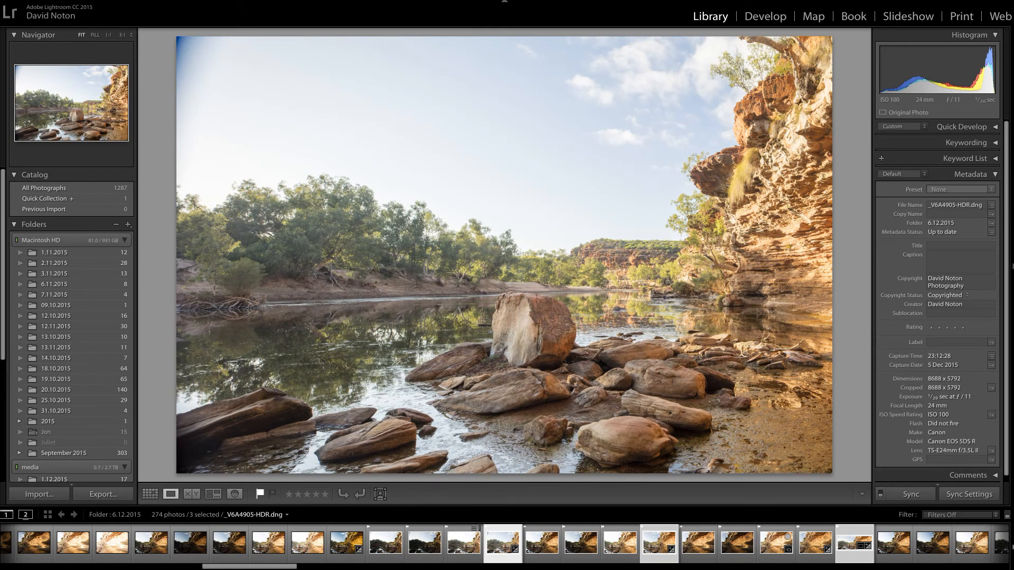
Make _V6A4911-HDR the active frame and request a panorama merge of the three HDR images.
key("Right")
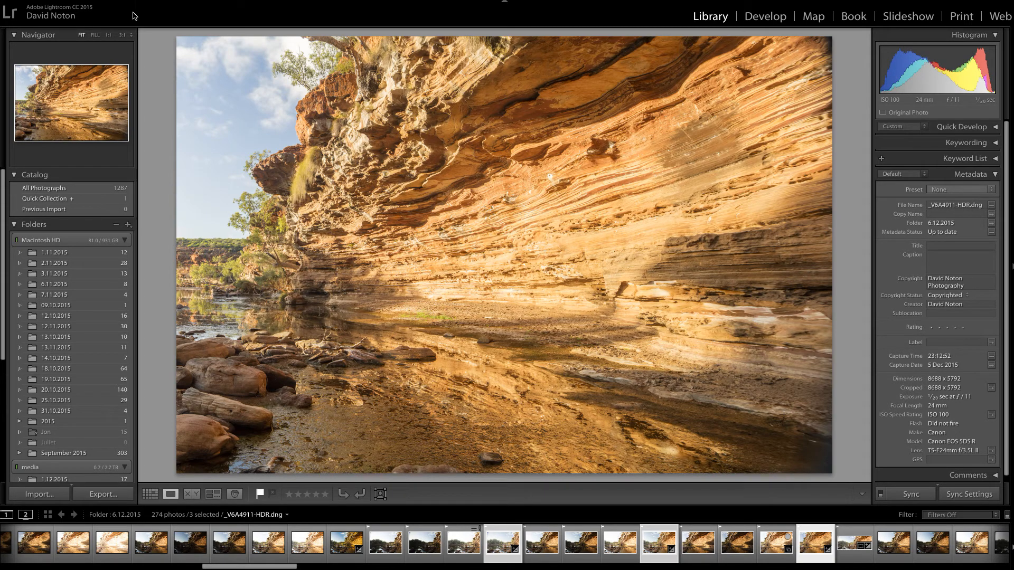
key("alt+p")
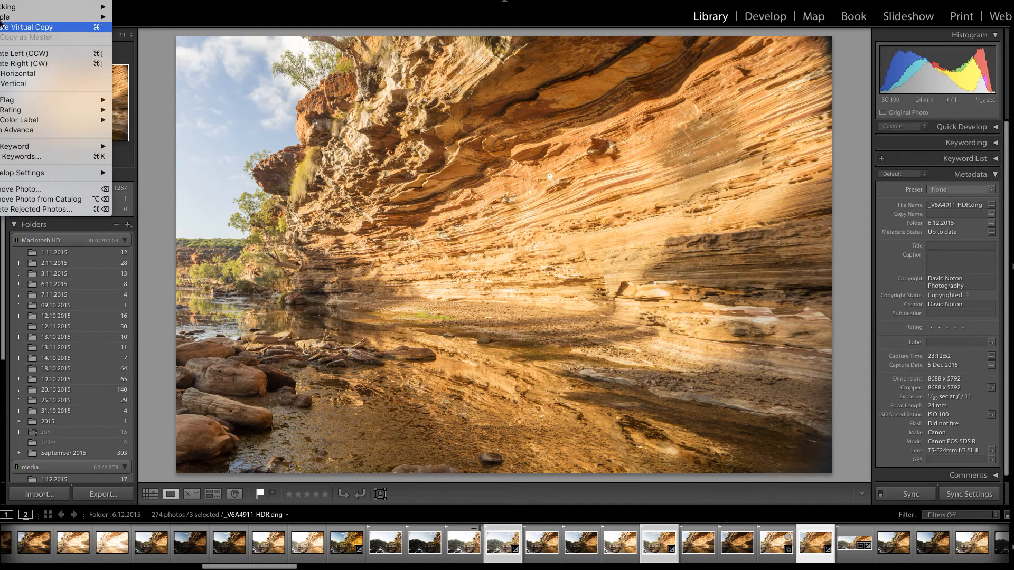
mouse_move(49, 1)
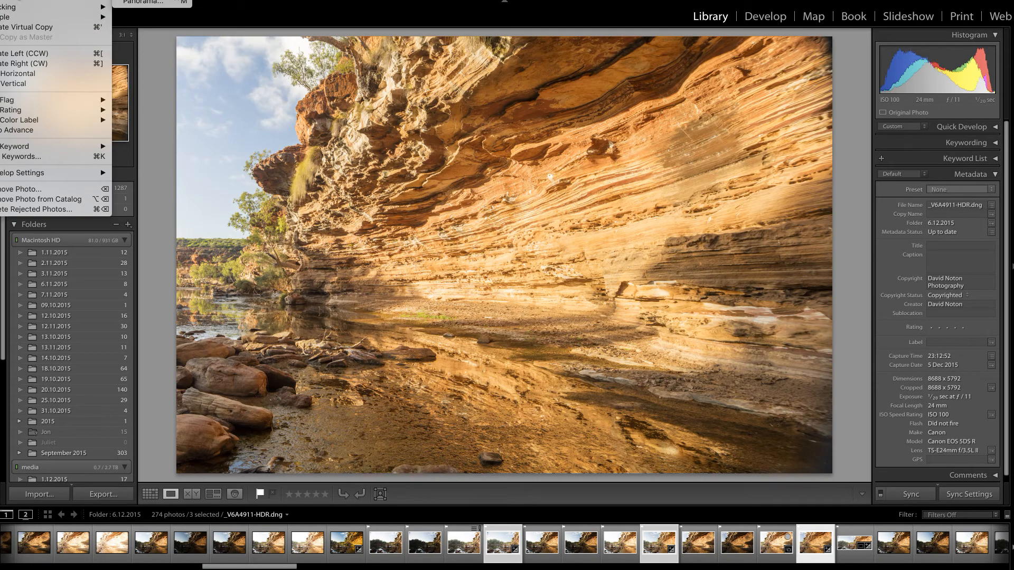
left_click(143, 2)
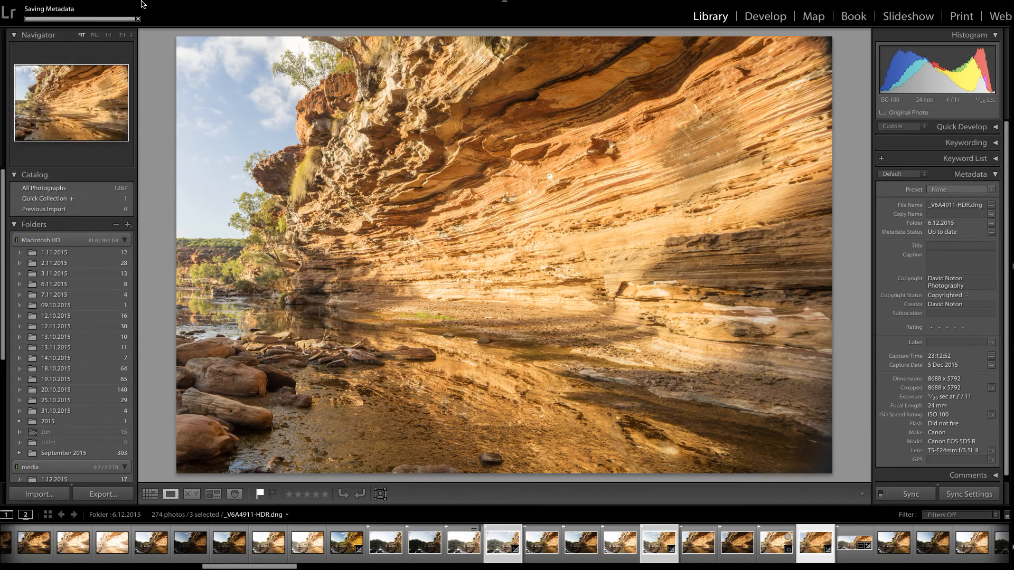